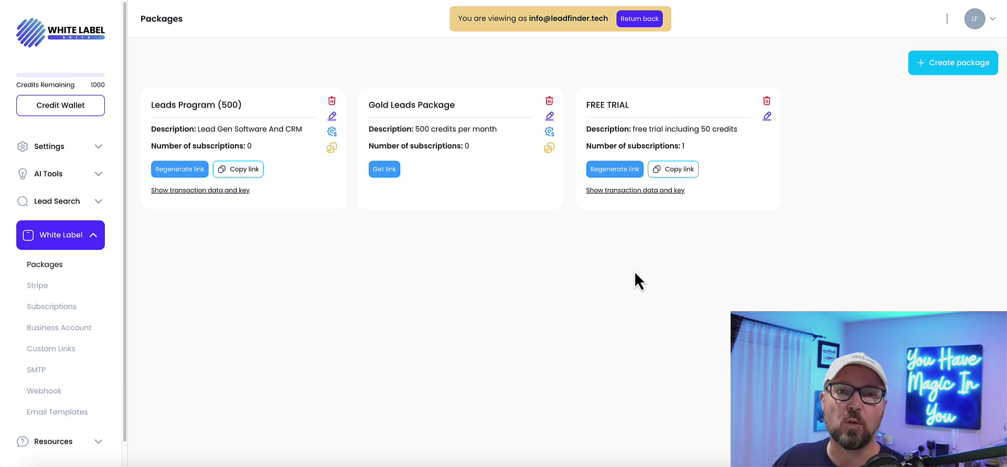
- Go to Subscriptions and start a new customer account
click(57, 201)
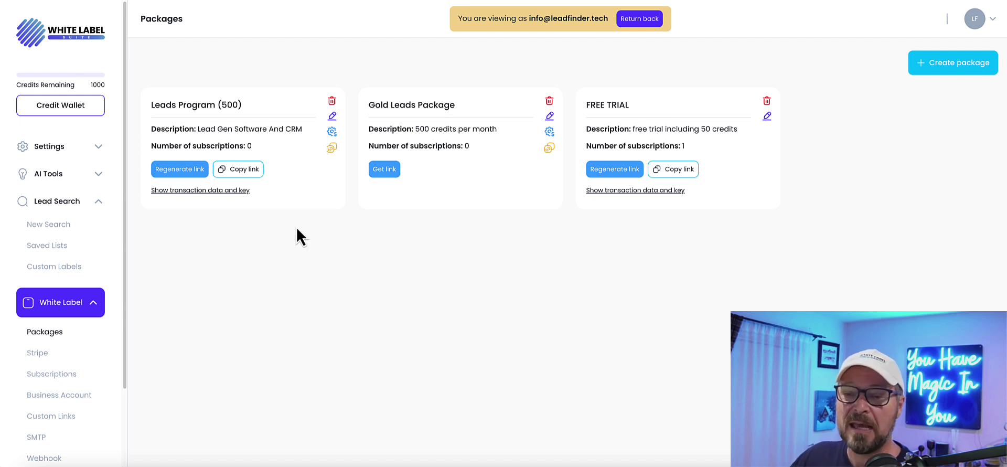
click(52, 374)
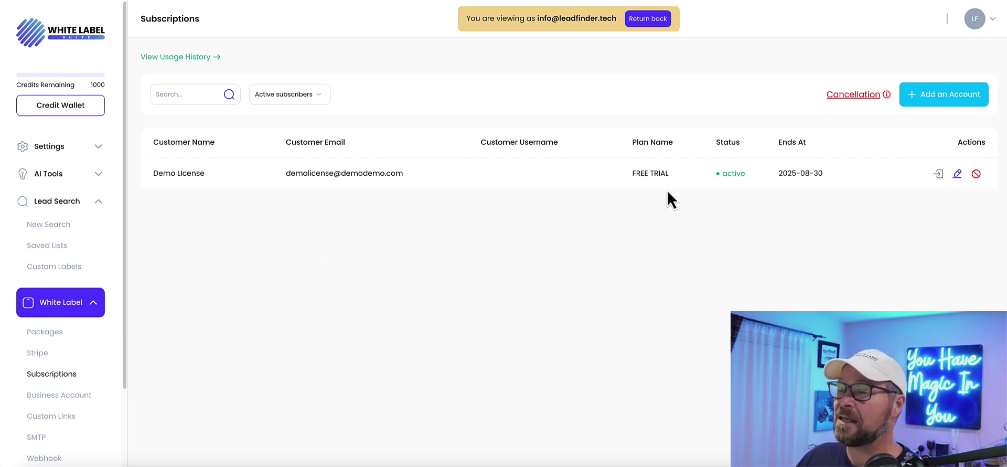
click(931, 106)
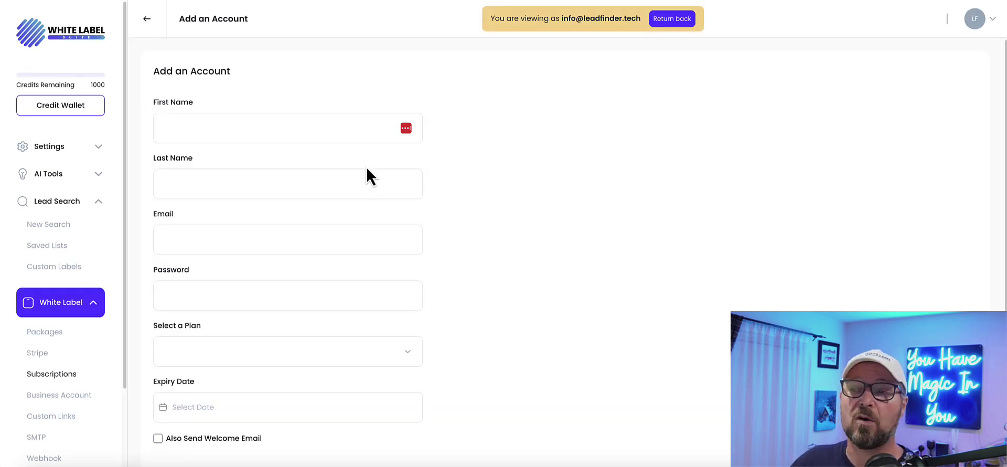
- Fill in the demo customer's first name, last name, email address and password
click(182, 126)
text(De)
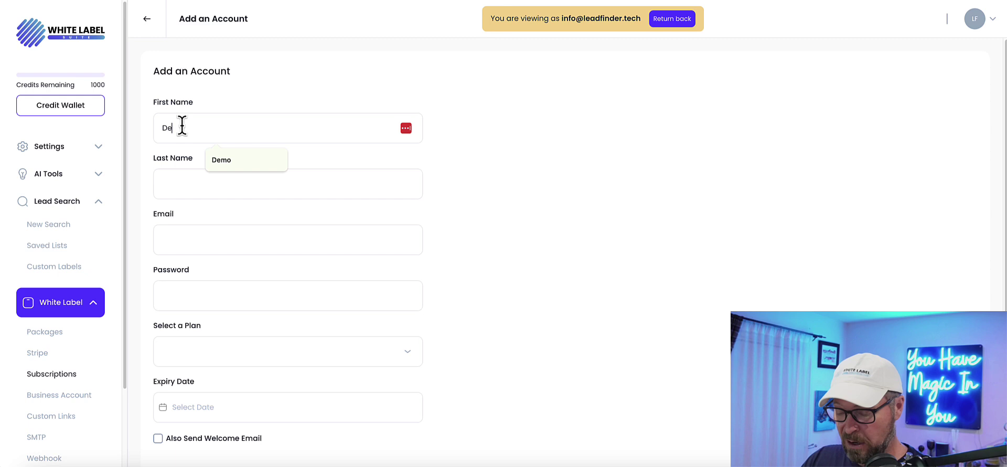
text(mo Walt)
key(Tab)
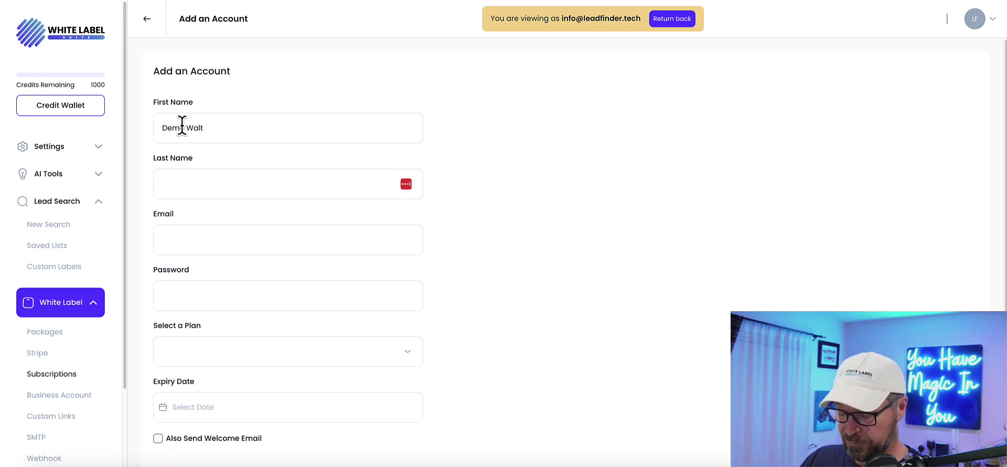
text(DEMODEMO)
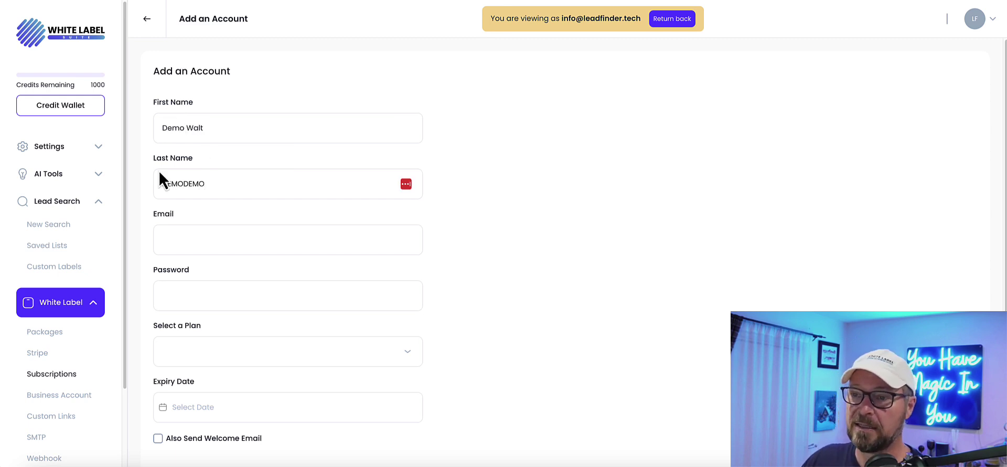
click(165, 244)
text(demo)
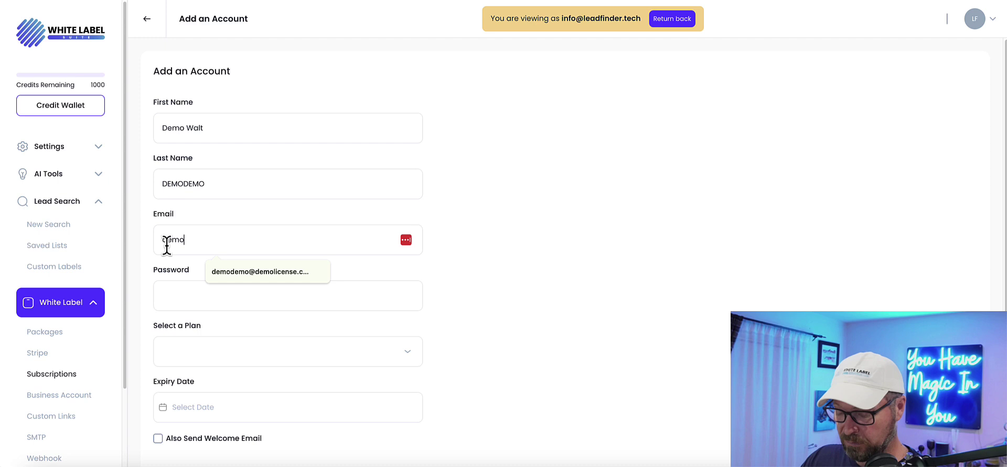
text(@demoaccount)
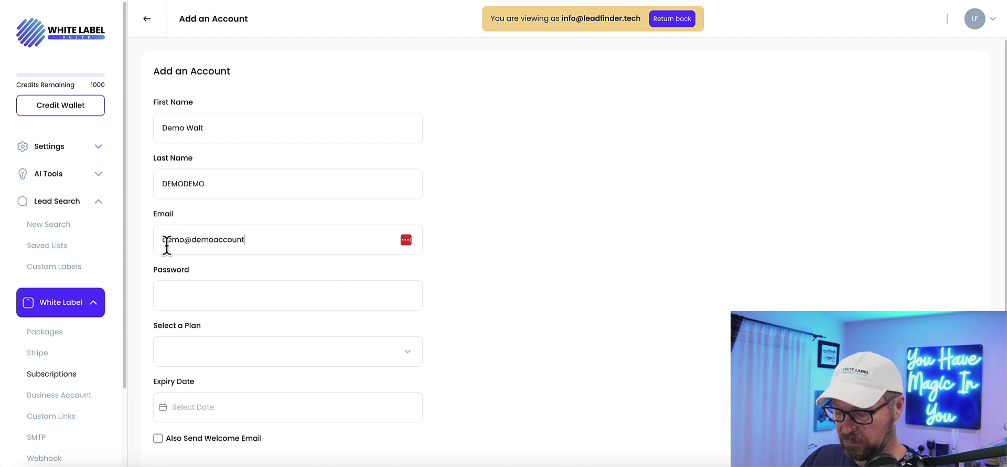
text(.com)
key(ctrl+a)
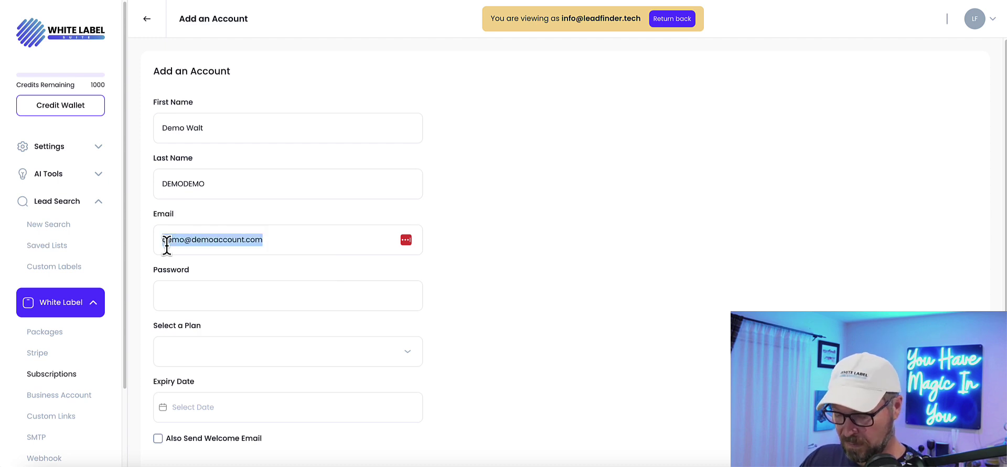
click(171, 294)
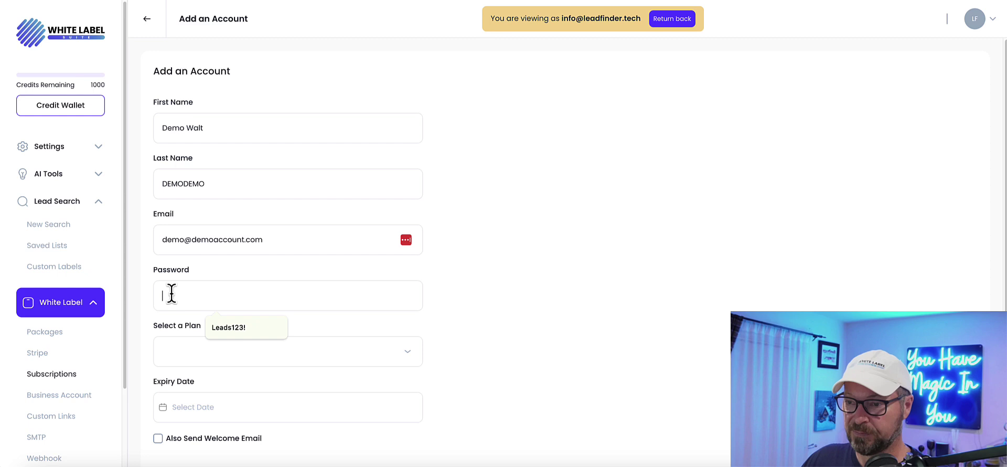
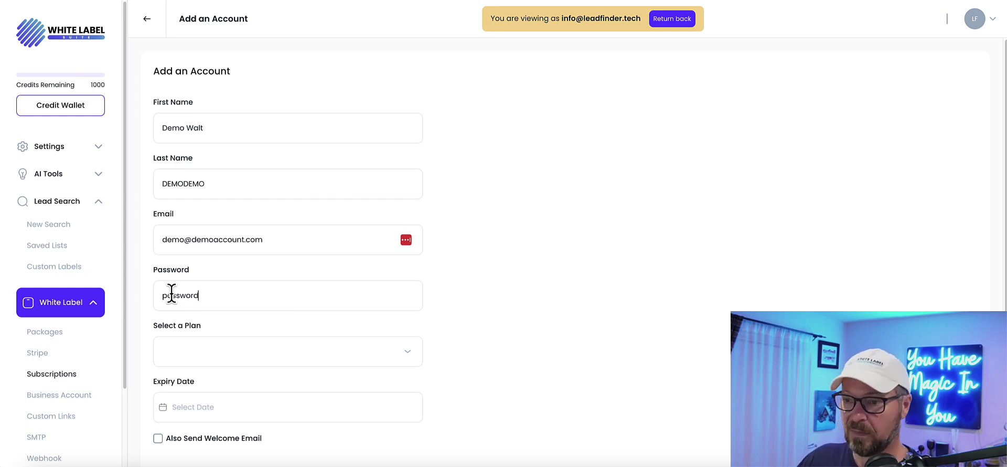
- Select the Gold Leads Package plan with an expiry date of 08/16/2025
click(194, 354)
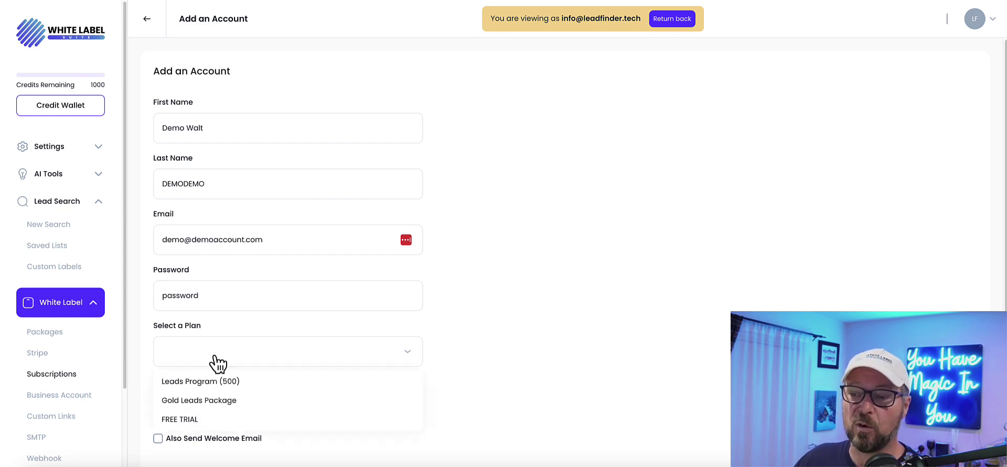
click(235, 400)
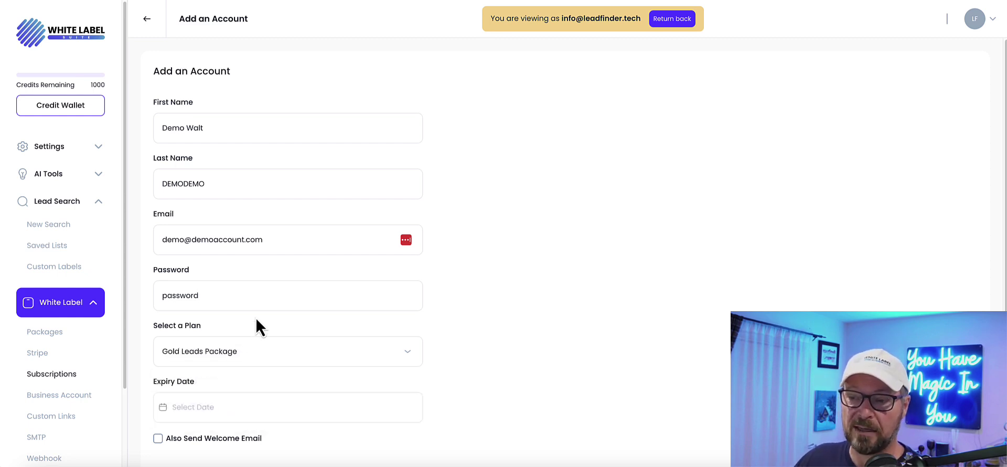
scroll(246, 357, down, 1)
click(251, 394)
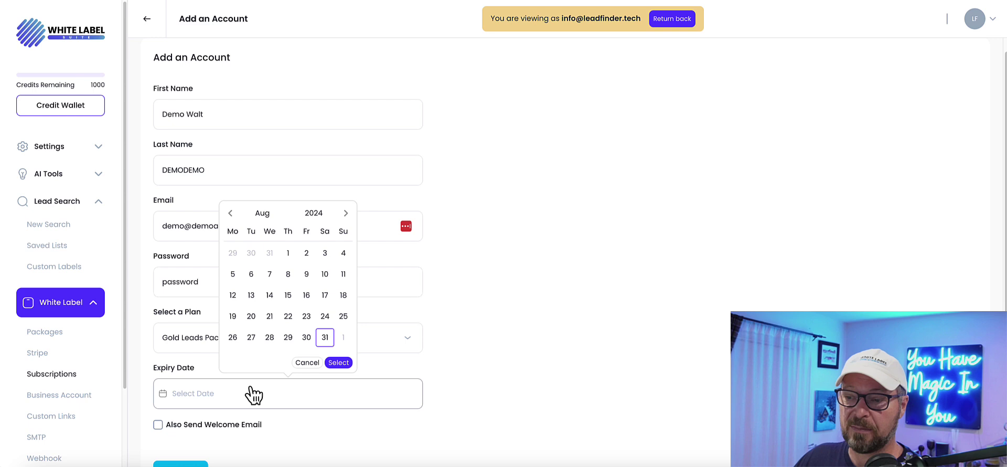
click(326, 219)
click(327, 279)
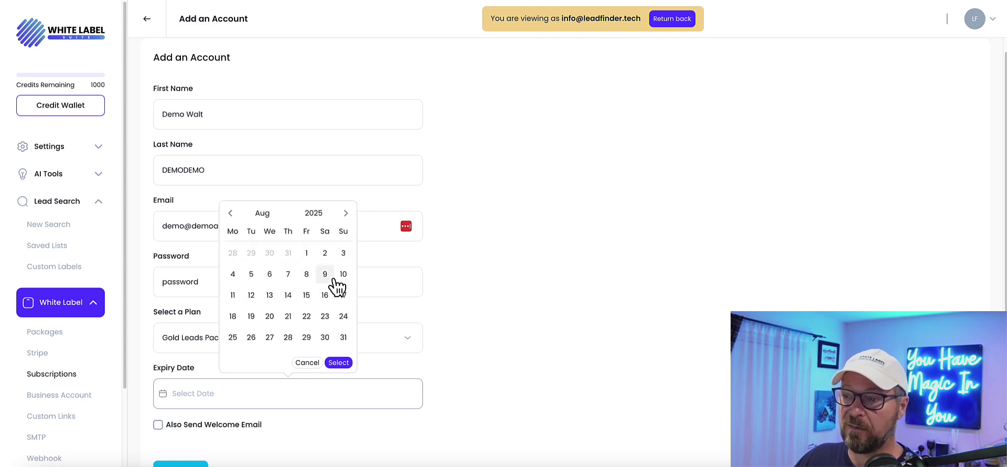
click(322, 296)
click(338, 363)
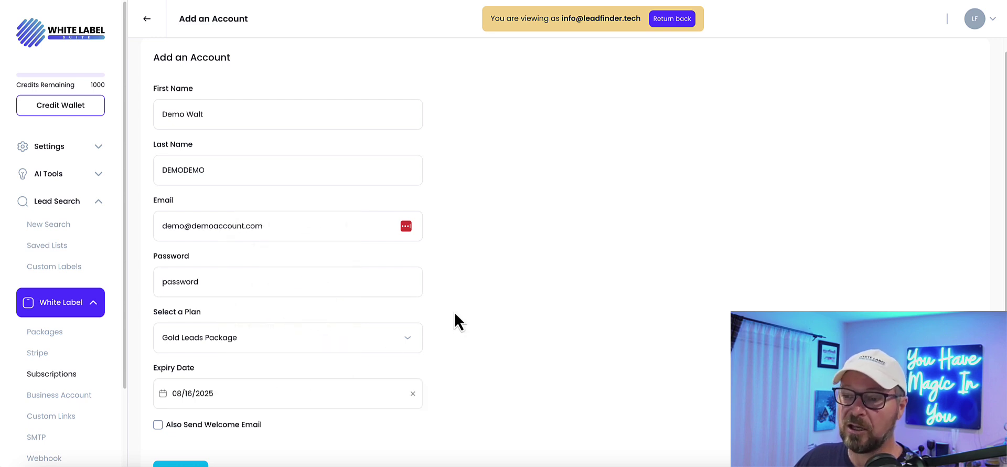
- Create the new subscriber account
scroll(454, 311, down, 1)
click(162, 452)
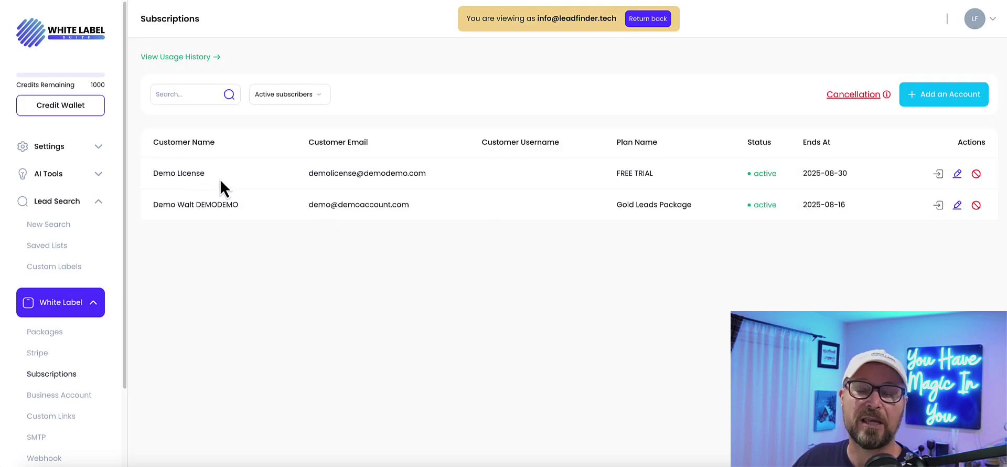
drag(347, 173, 390, 192)
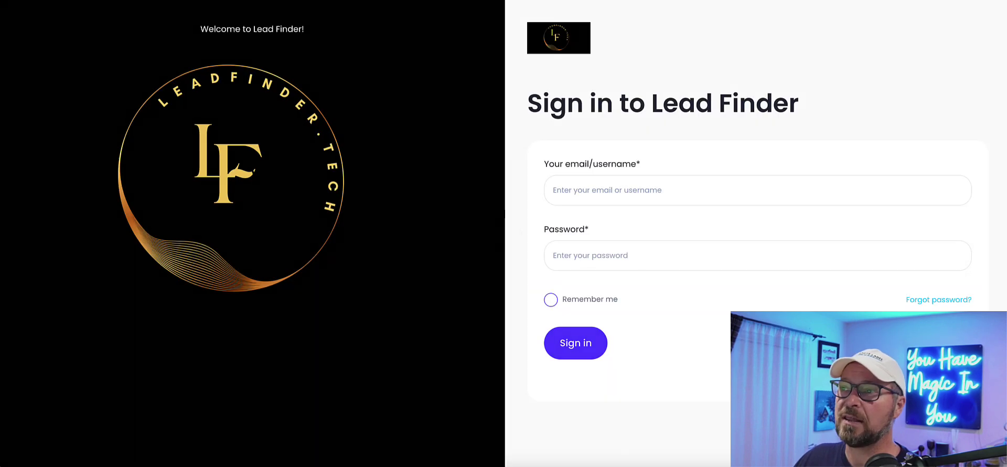
- Sign in to Lead Finder with the demo account's email and password
click(608, 190)
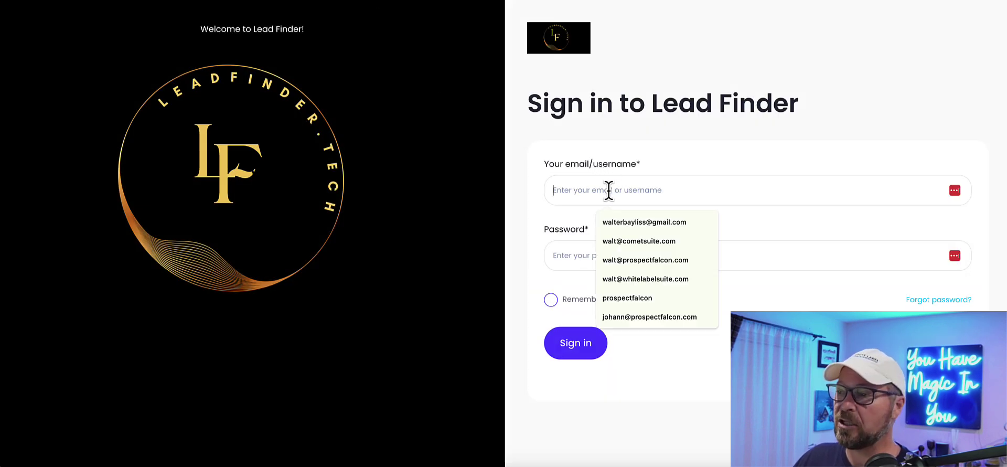
text(demo@demoaccount.com)
click(601, 246)
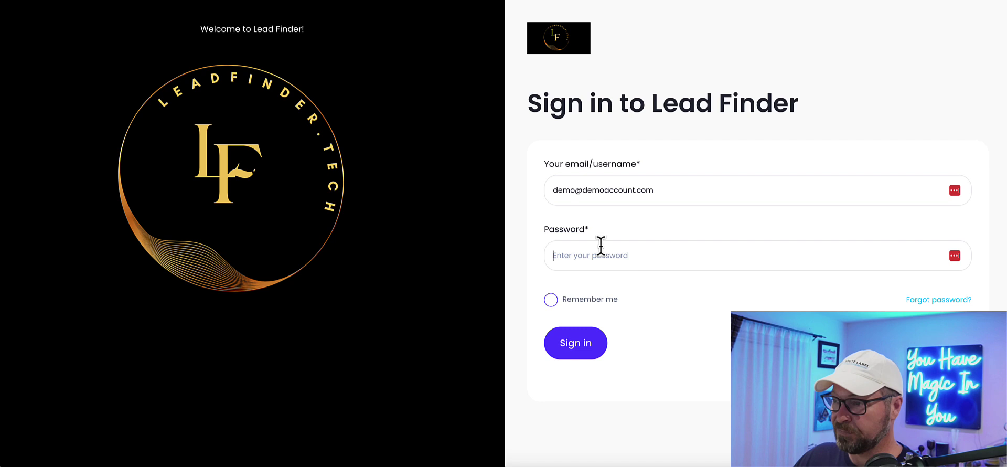
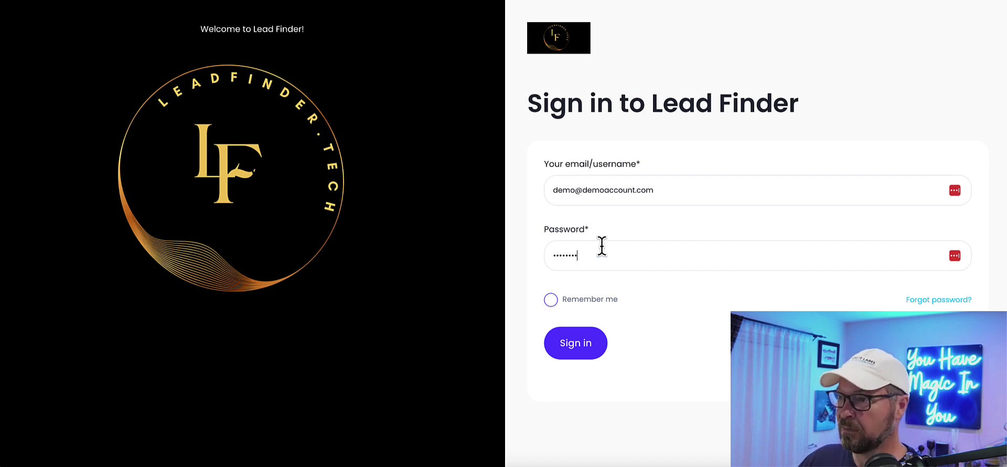
click(584, 344)
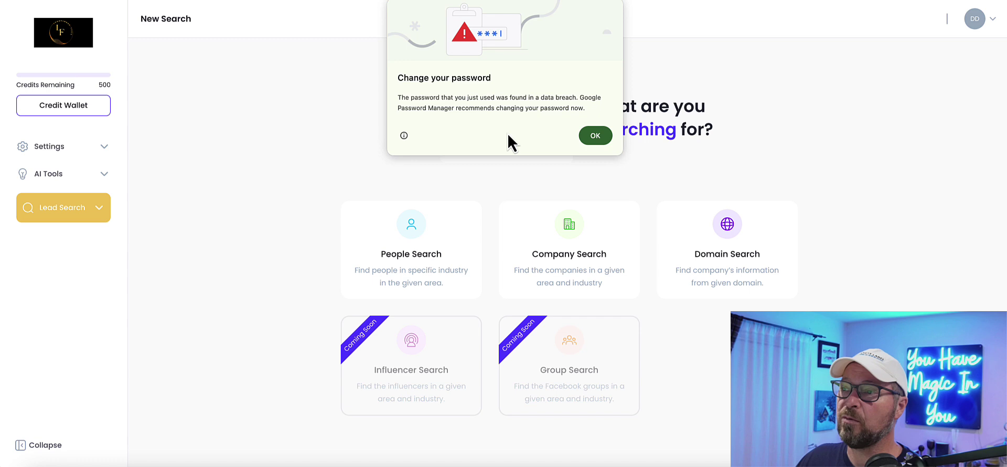
- Dismiss Chrome's password warning and expand the AI Tools, Settings and Lead Search sections
click(588, 136)
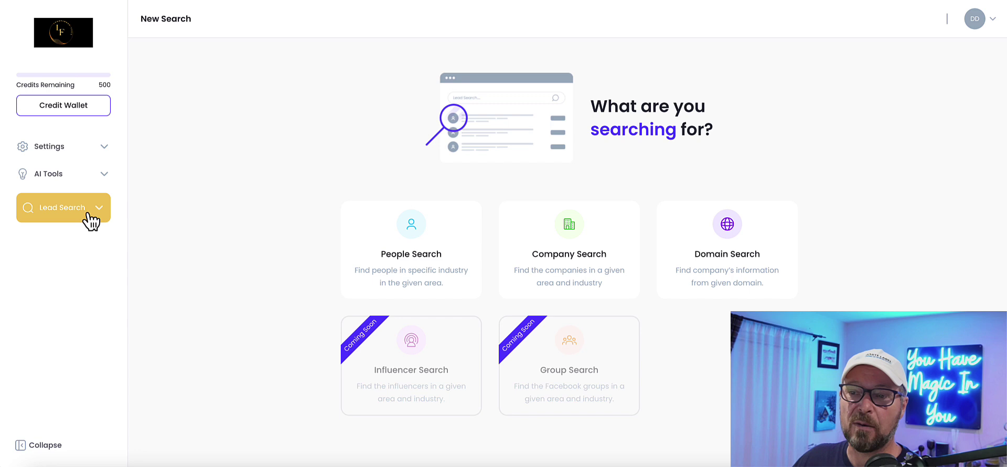
click(104, 177)
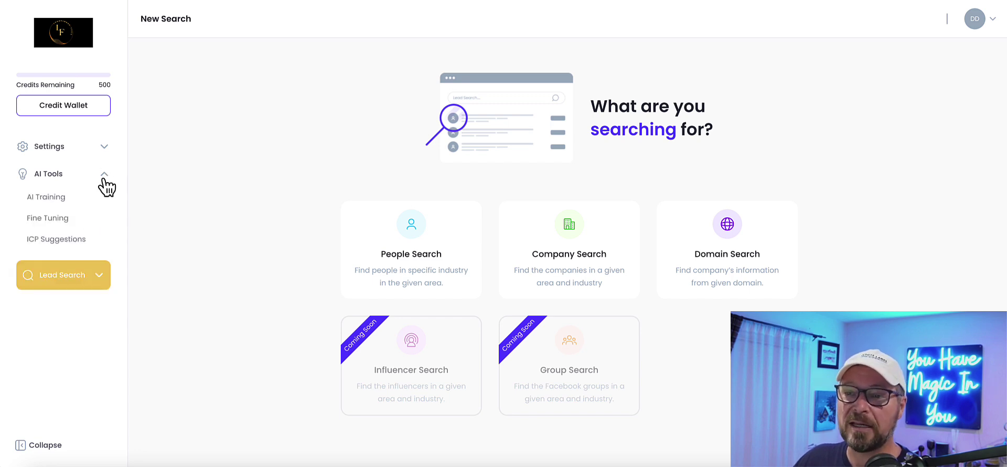
click(105, 149)
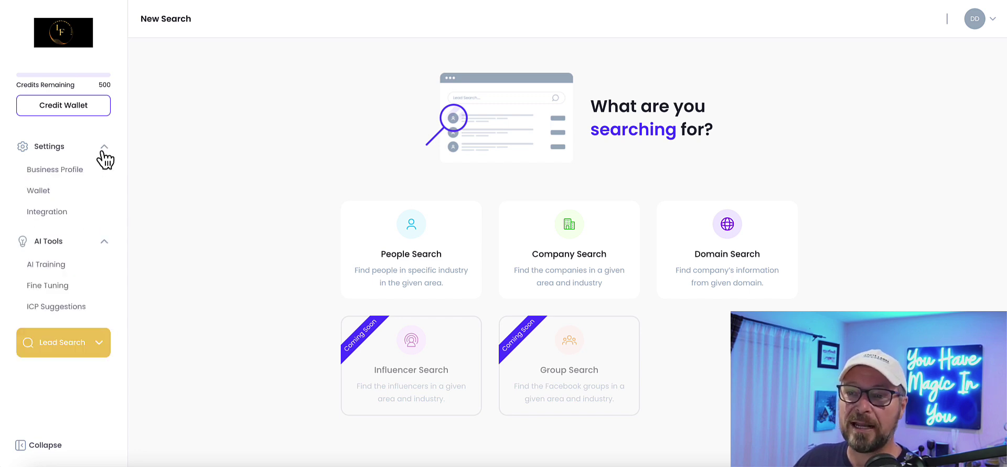
click(96, 350)
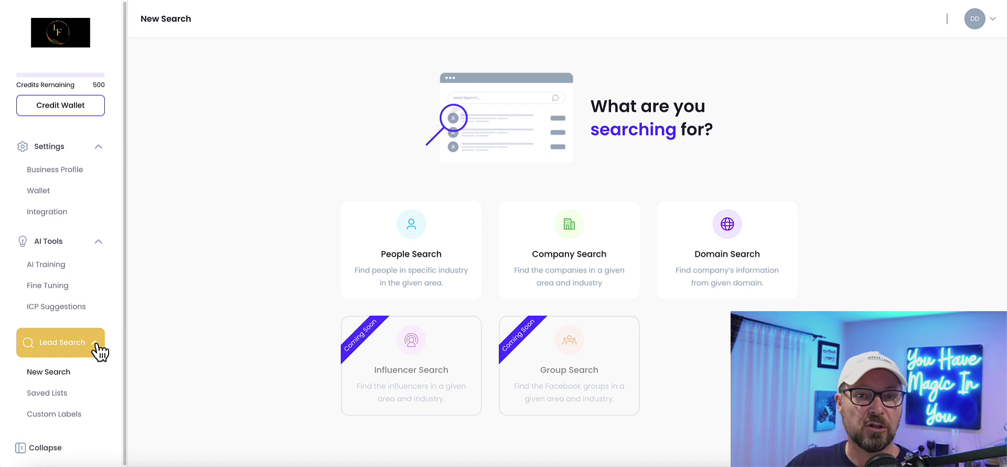